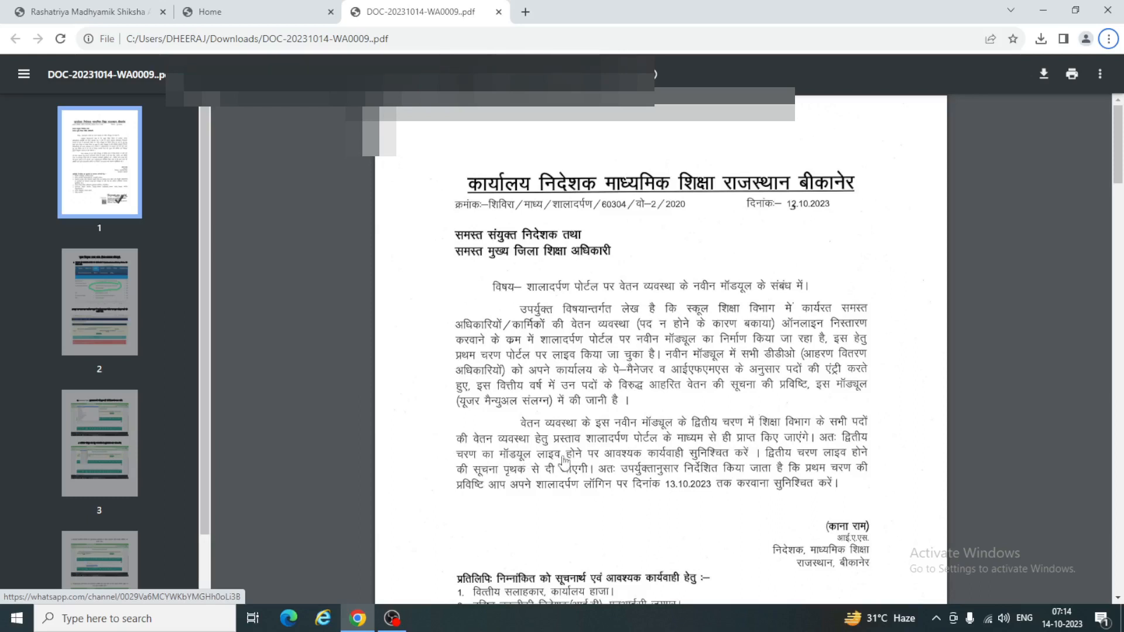
- Open the Update Post and Salary Status page on Shala Darpan and choose the first government school in the list
left_click(88, 13)
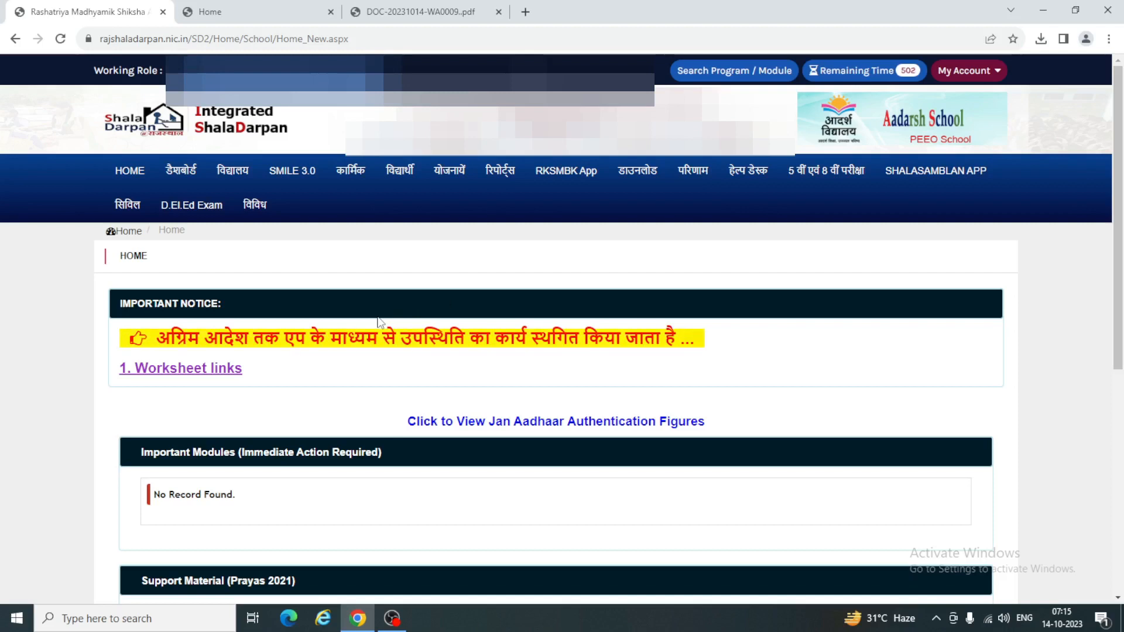
left_click(350, 178)
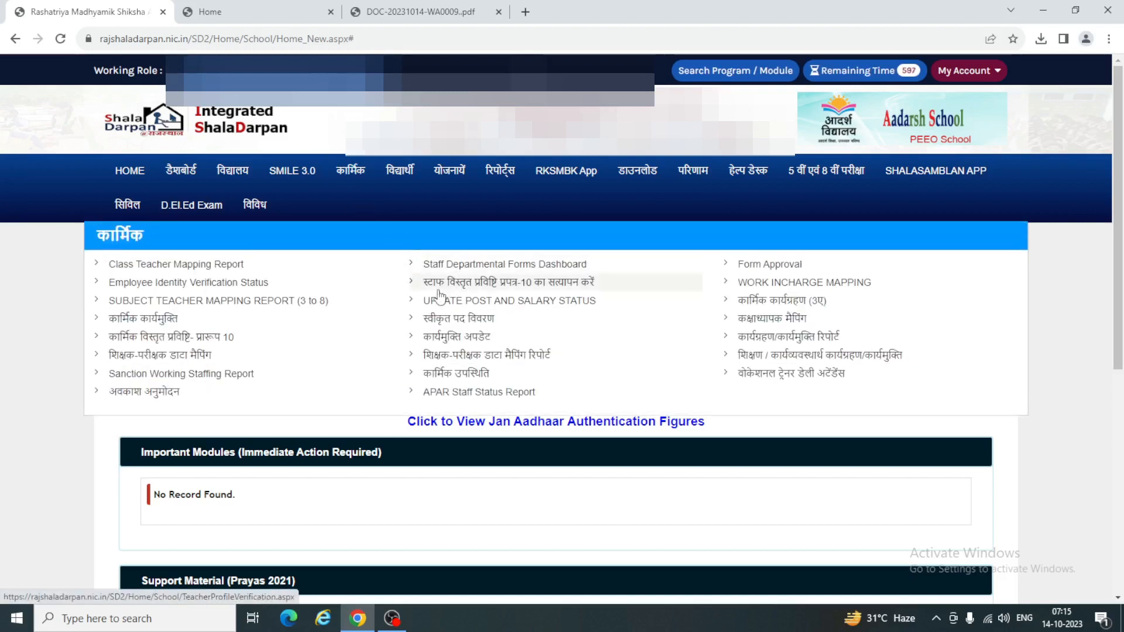
left_click(498, 307)
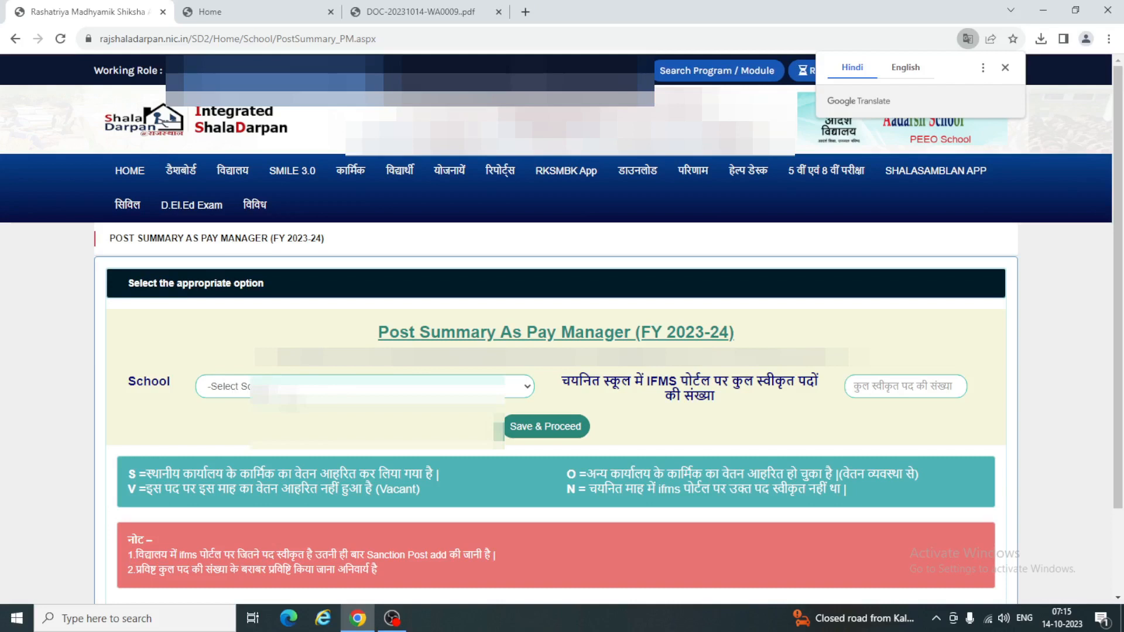
left_click(408, 391)
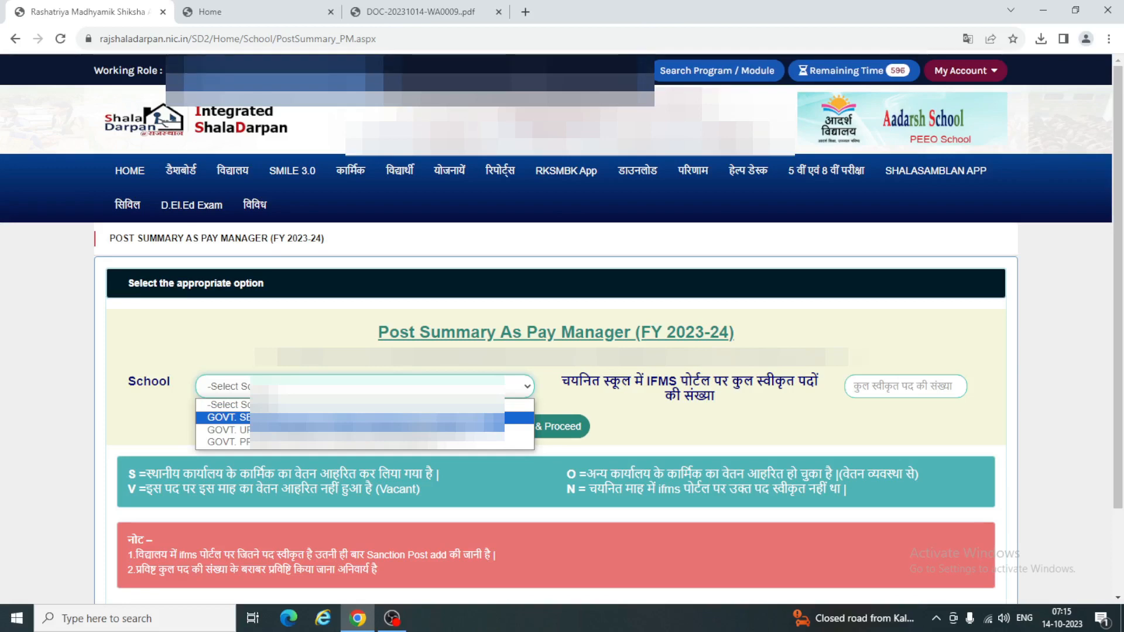
key("Return")
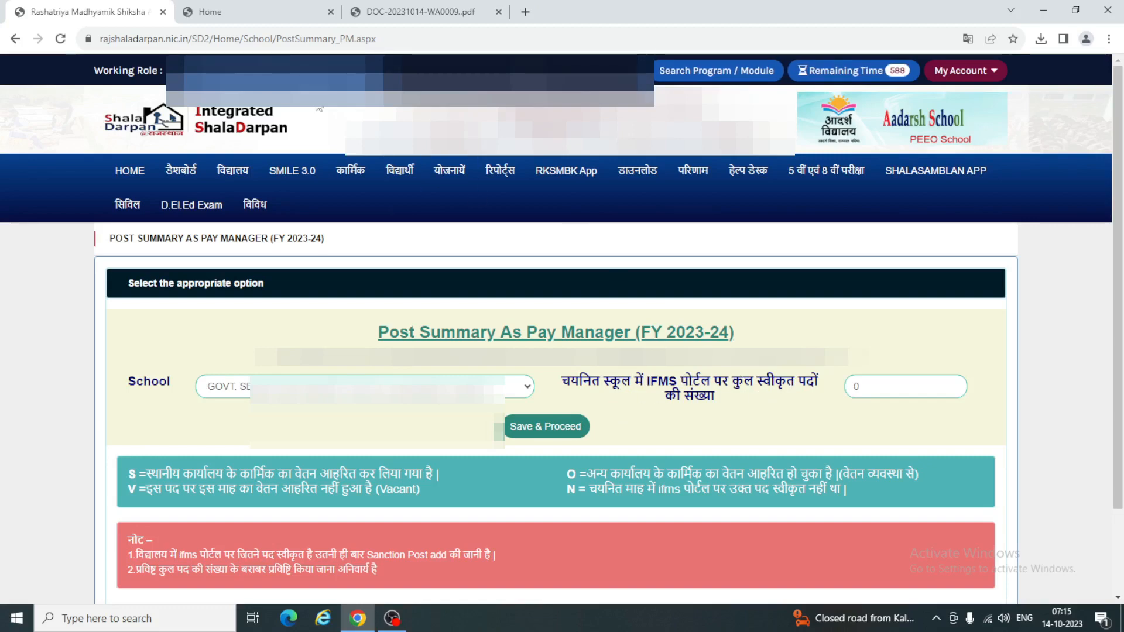
- Search for ifms in a new browser tab and open the Budget login form of the Integrated Financial Management System site
left_click(523, 12)
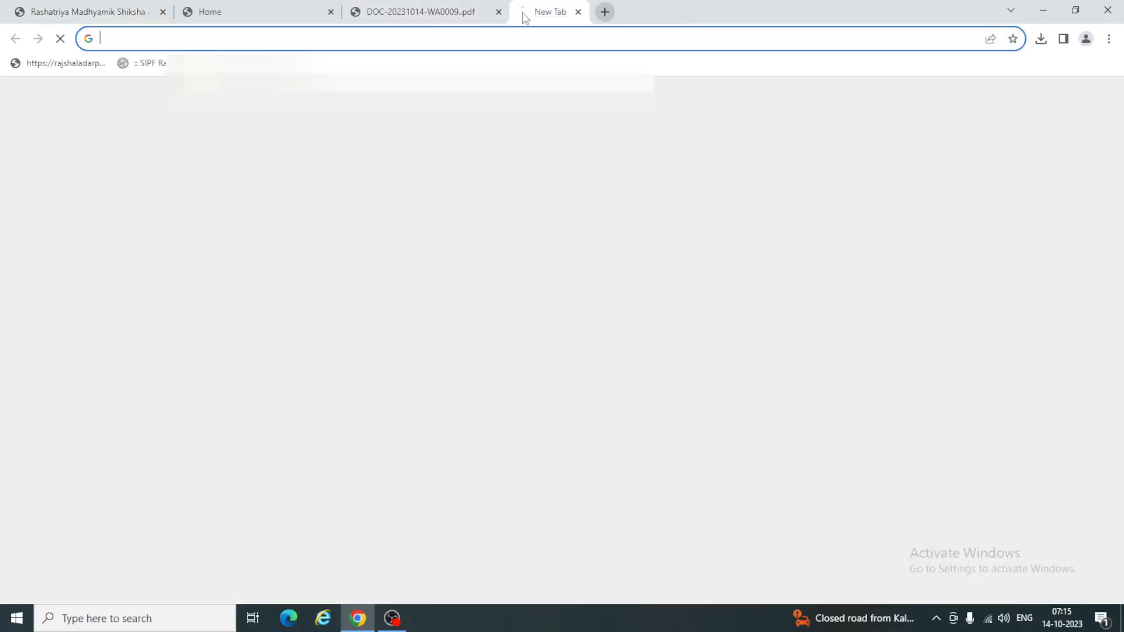
left_click(461, 38)
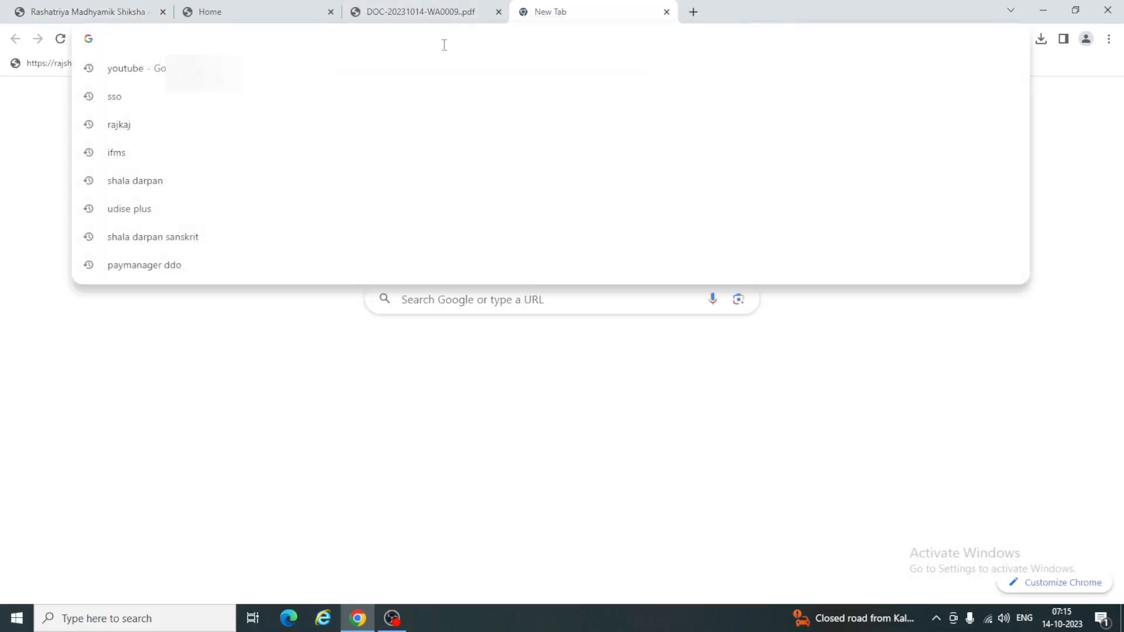
left_click(118, 154)
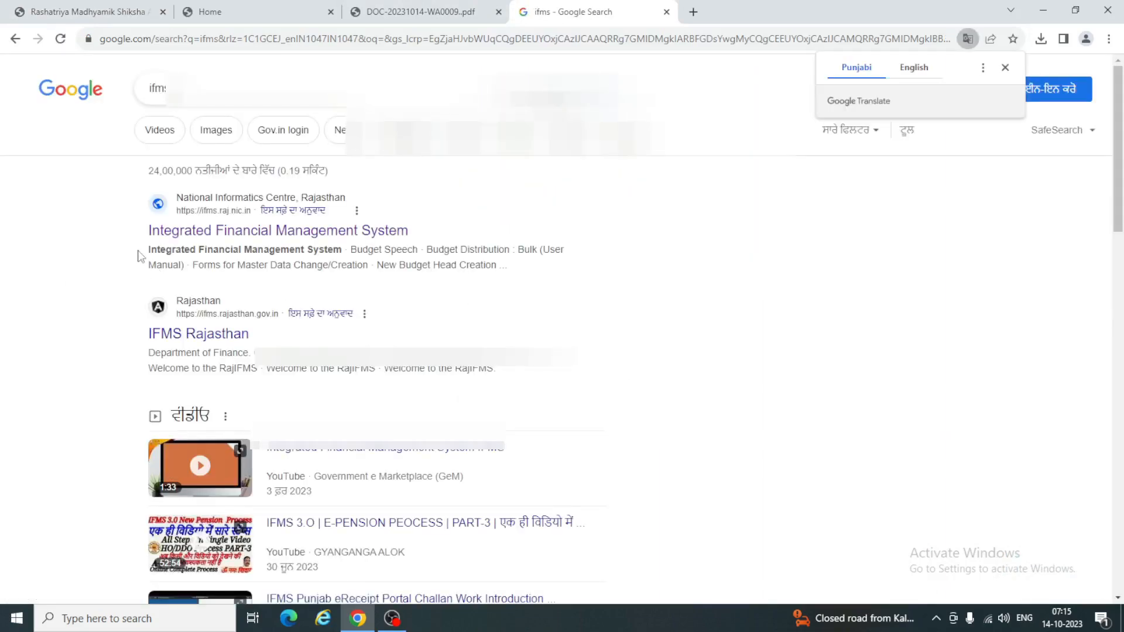
left_click(281, 233)
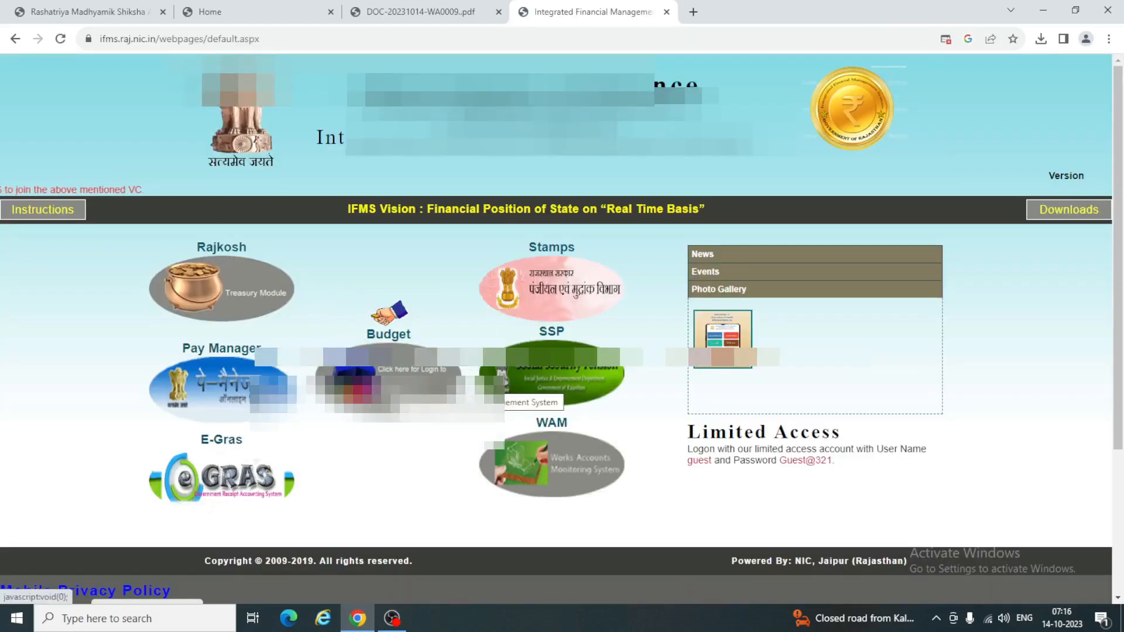
left_click(390, 379)
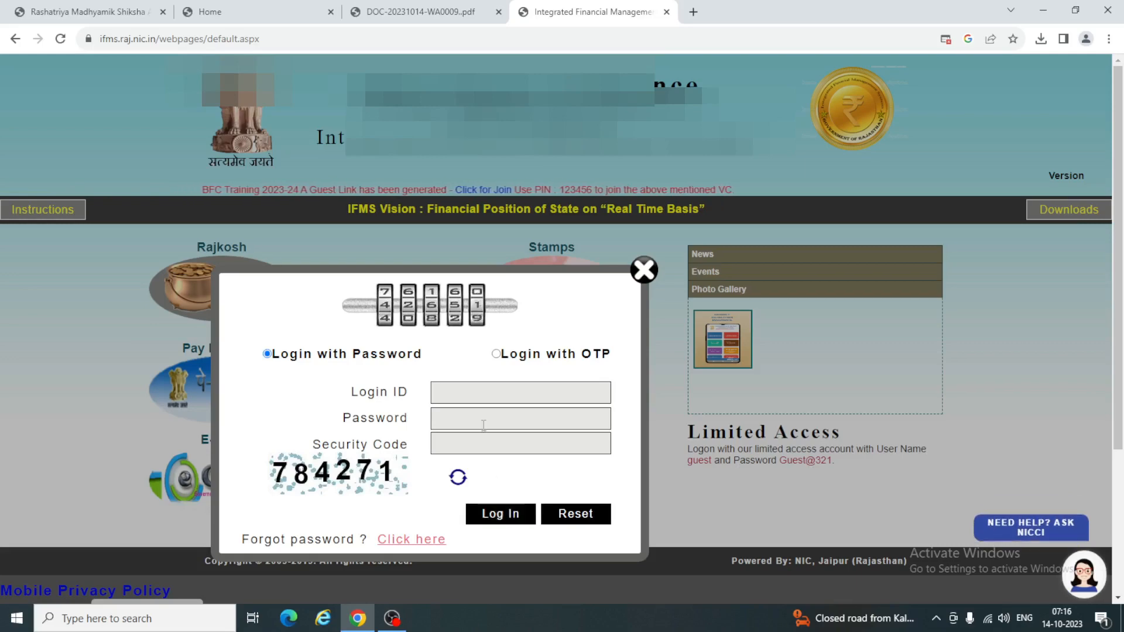
- Open the Post Detail Office Wise report under Centralized Distribution/Withdraw in the IFMS guest session that is already logged in
left_click(250, 14)
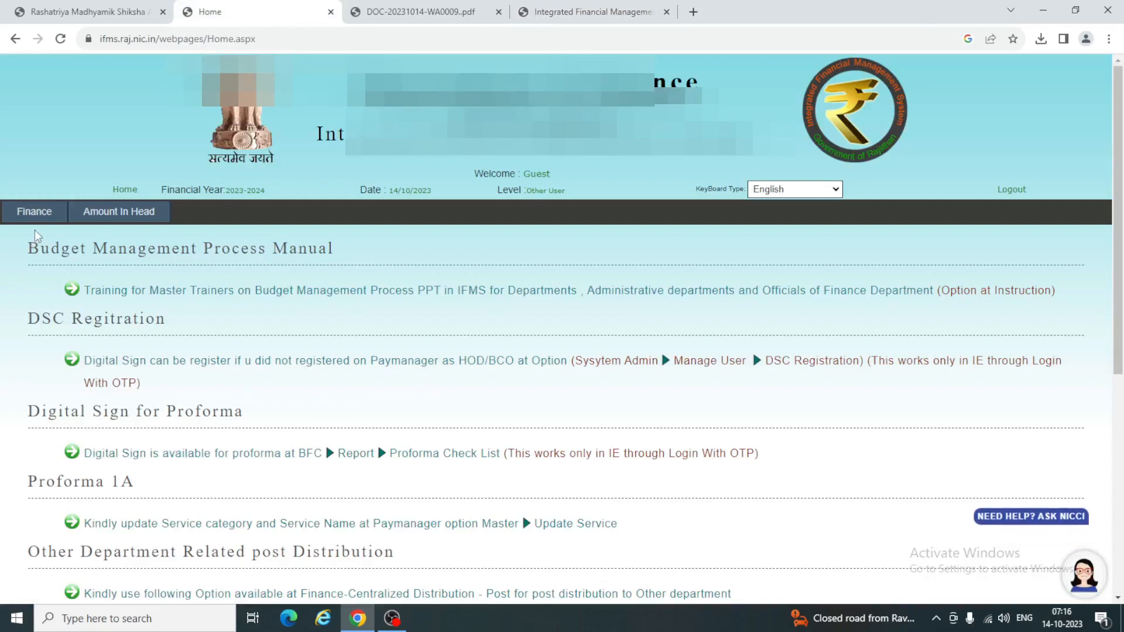
mouse_move(38, 221)
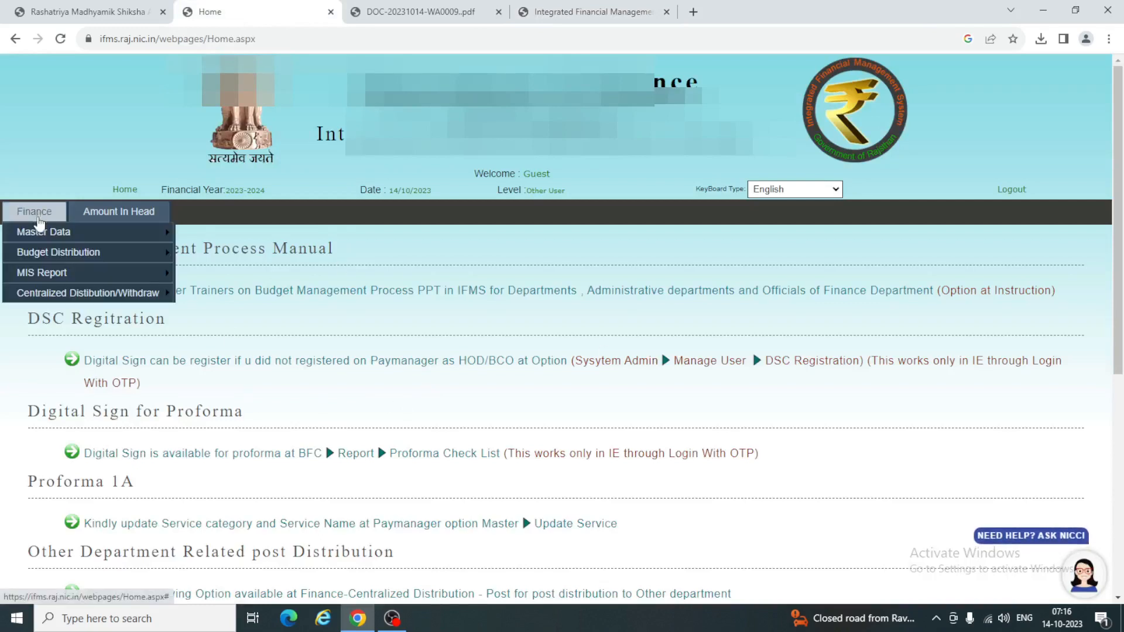
mouse_move(43, 296)
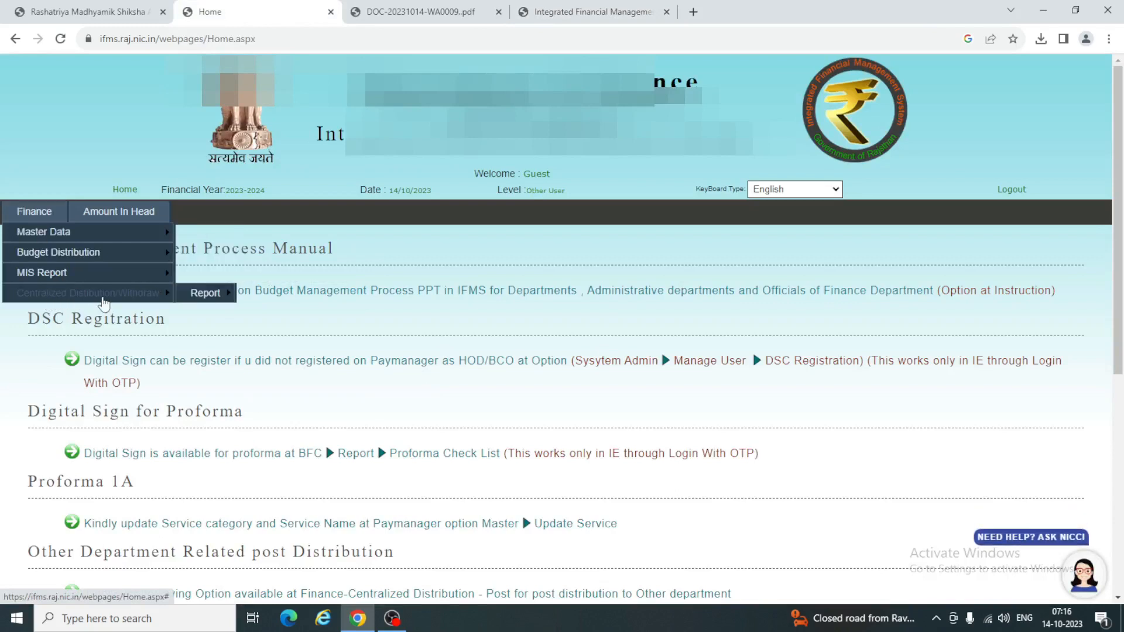
mouse_move(202, 295)
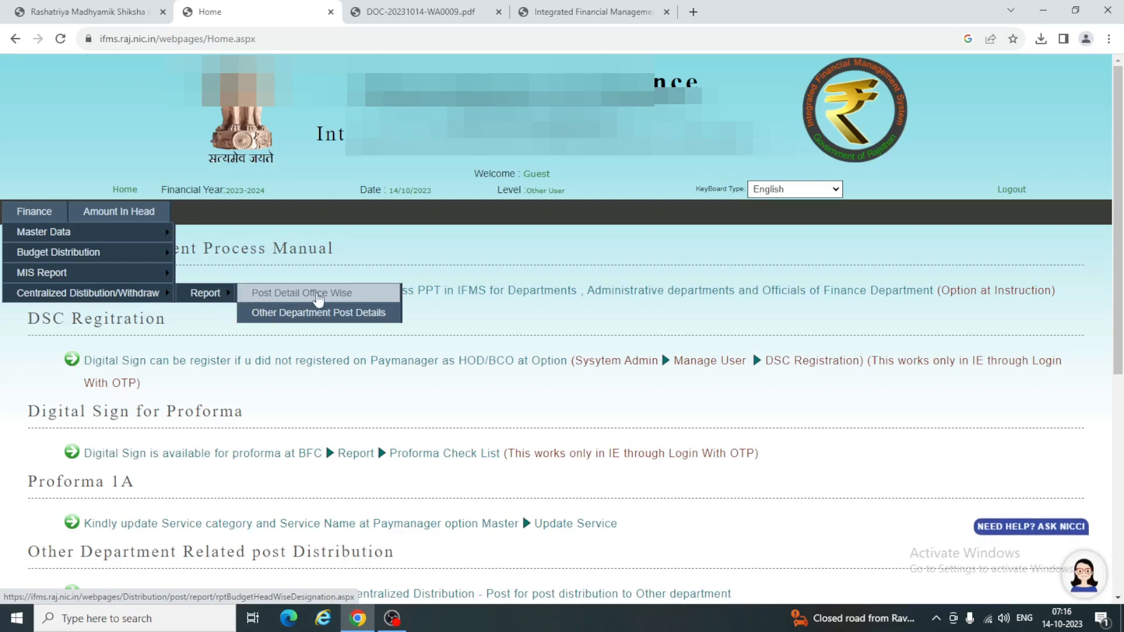
left_click(318, 298)
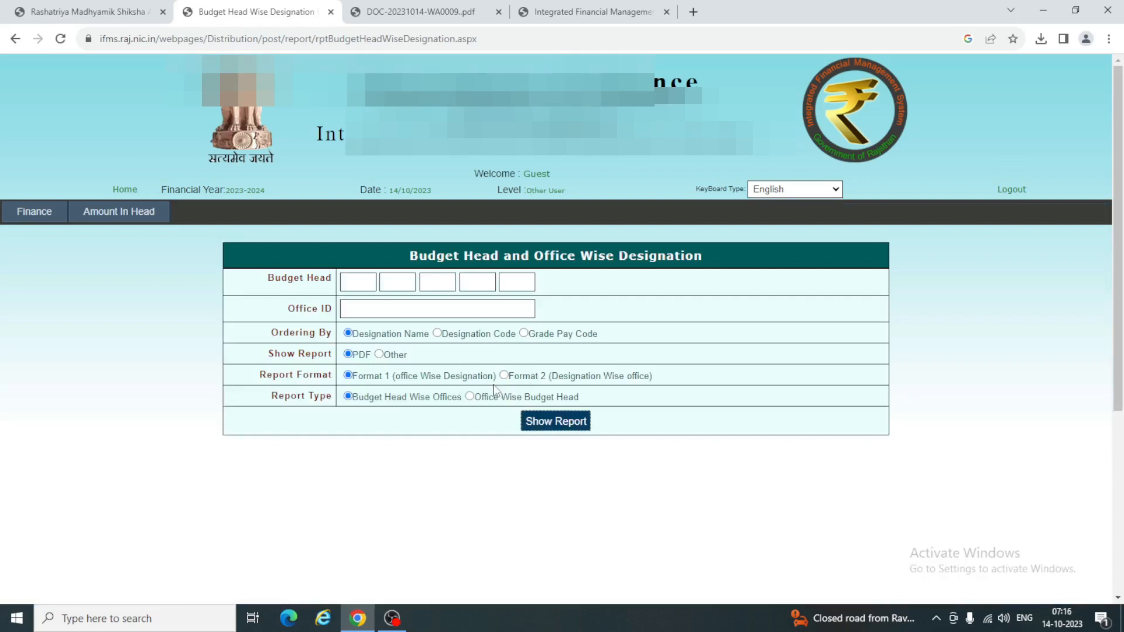
- Generate the office-wise designation report as PDF for the school's office ID and open the downloaded rptOfficeIDBudgetHeadWiseDetail (8).pdf
left_click(361, 308)
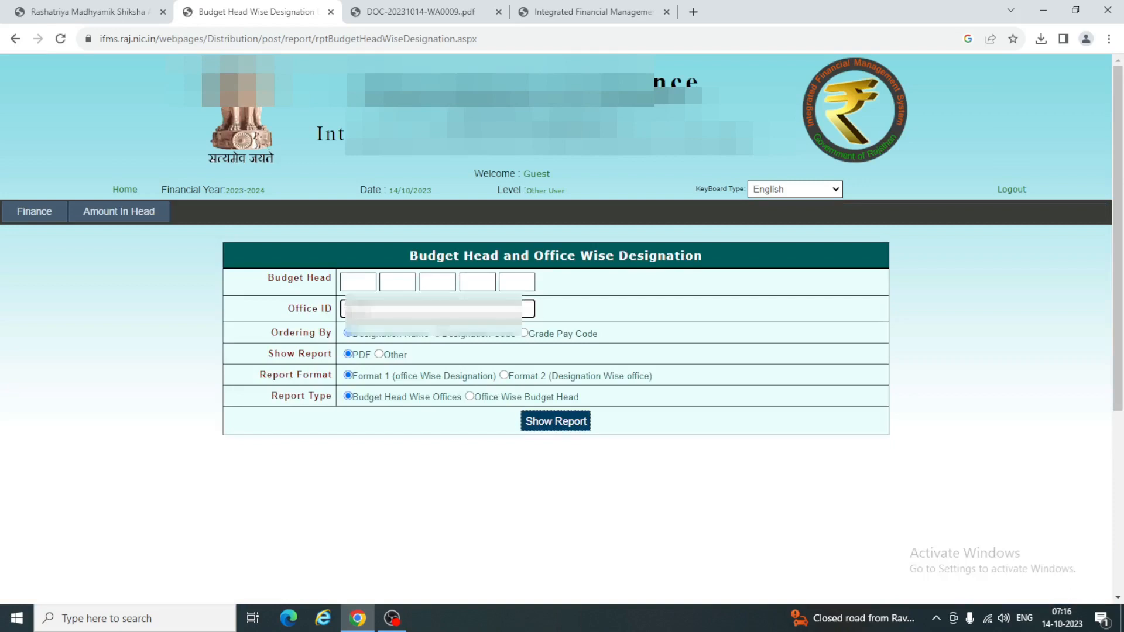
type("222")
left_click(558, 426)
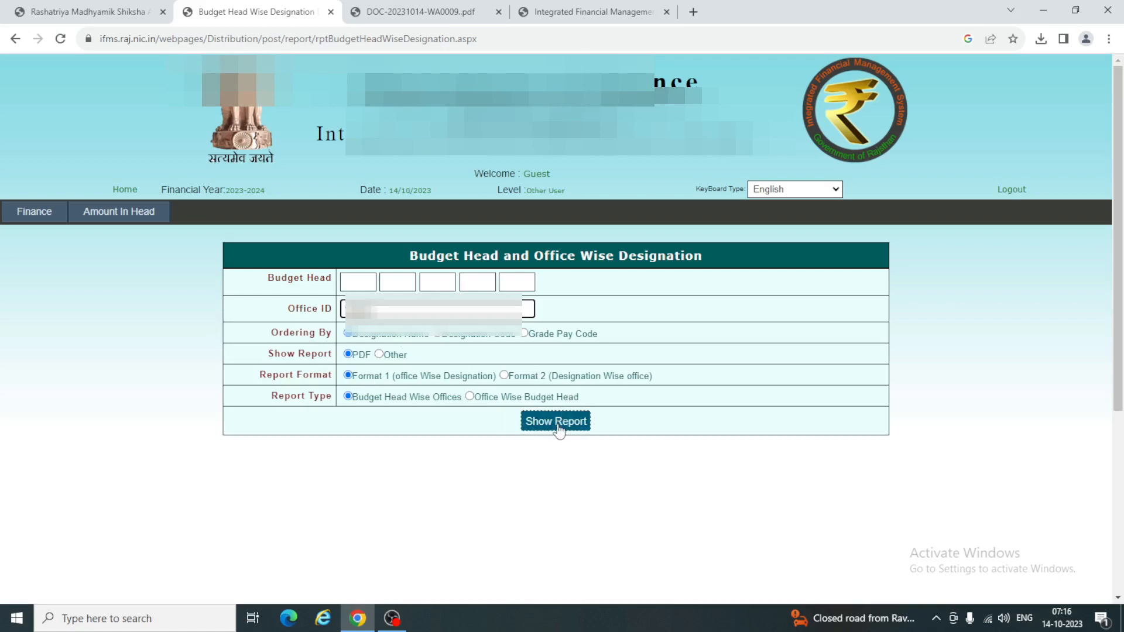
left_click(558, 430)
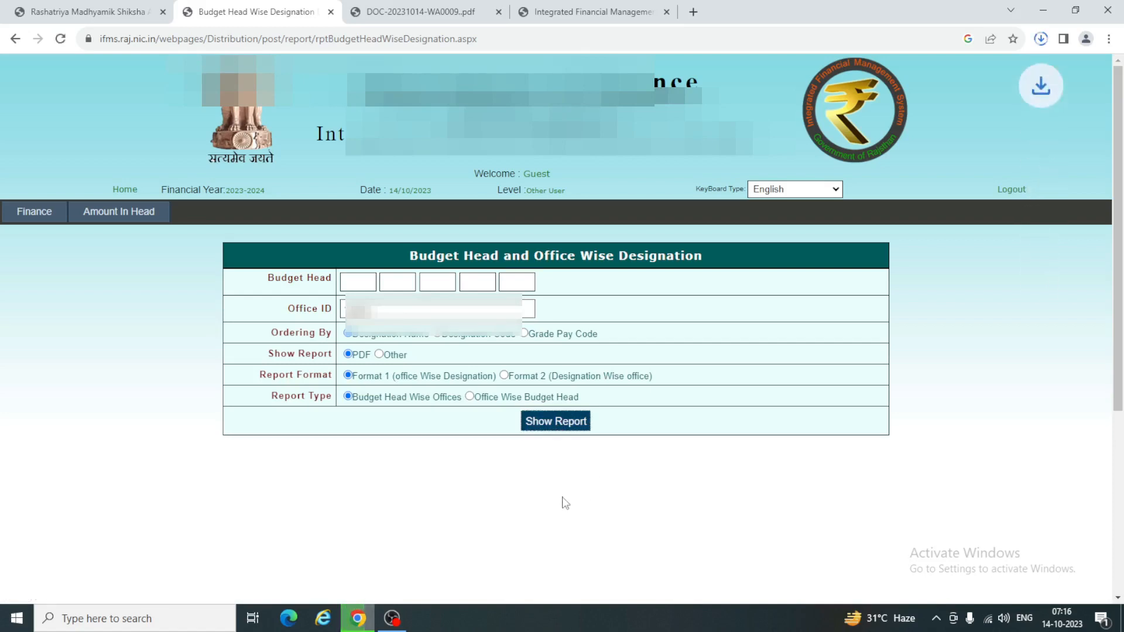
left_click(1041, 39)
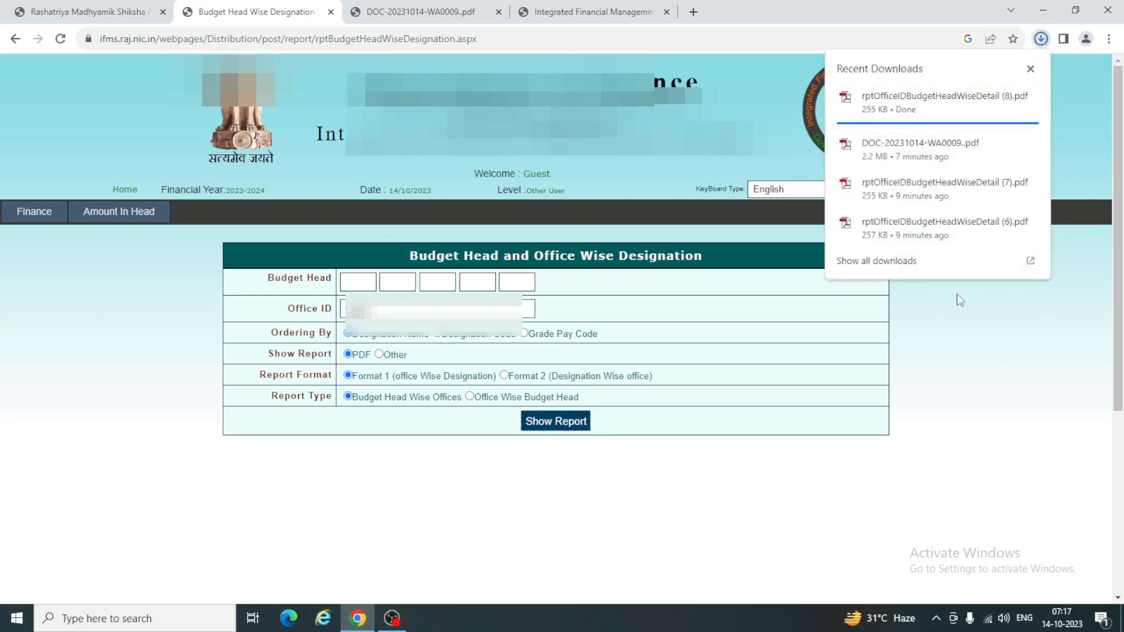
left_click(897, 110)
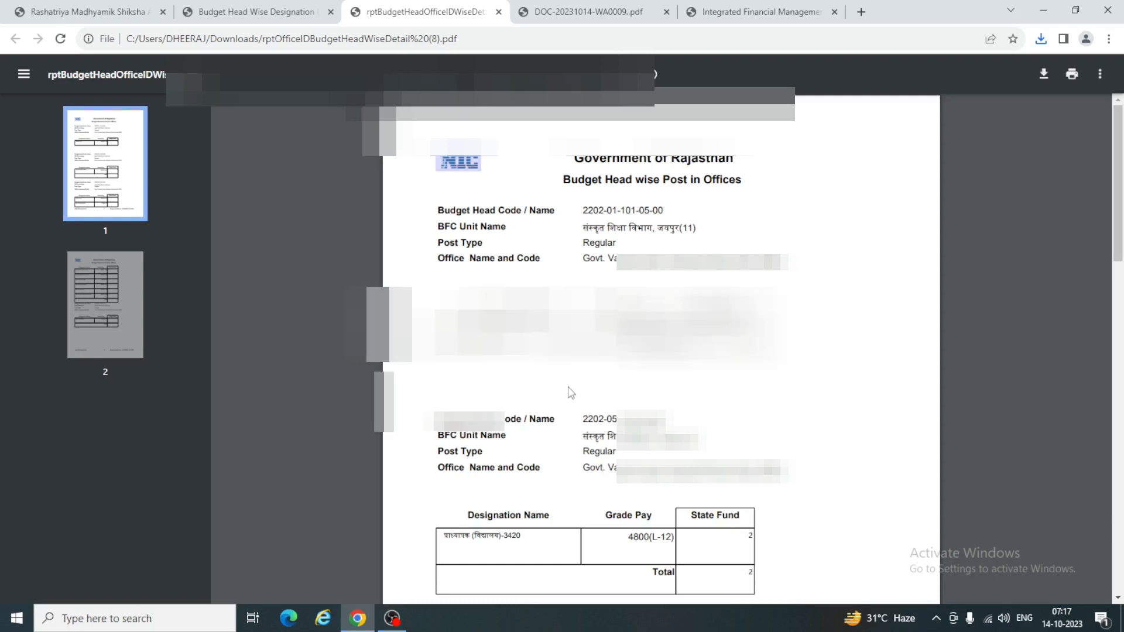
- Set the school's total number of IFMS sanctioned posts to 15 in the Shala Darpan post summary and save it
mouse_move(238, 12)
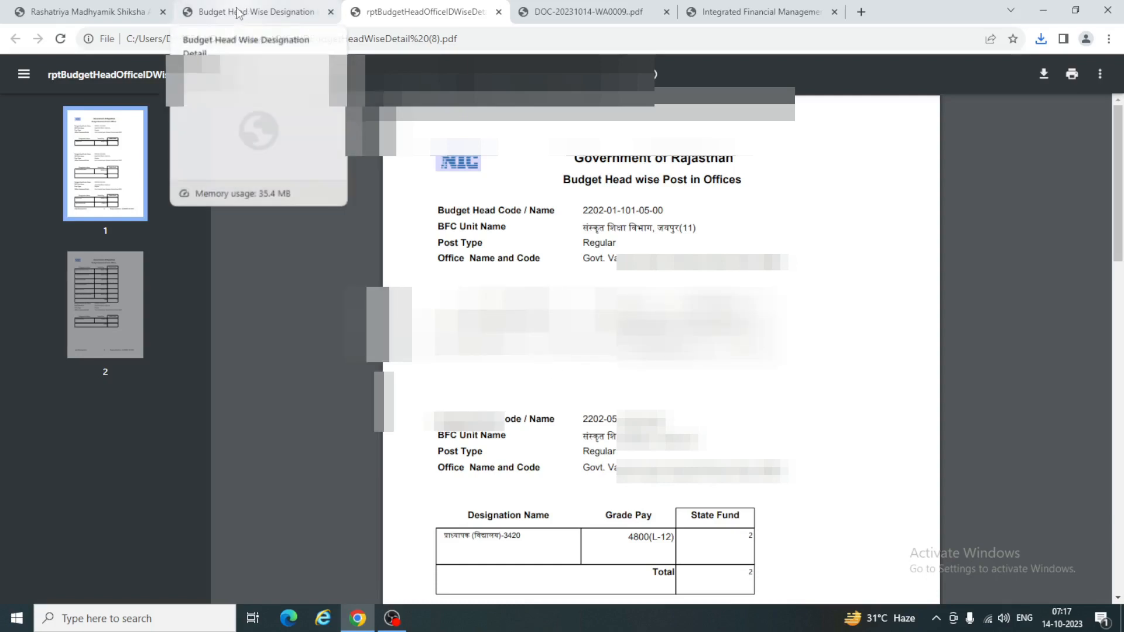
left_click(73, 13)
double_click(872, 385)
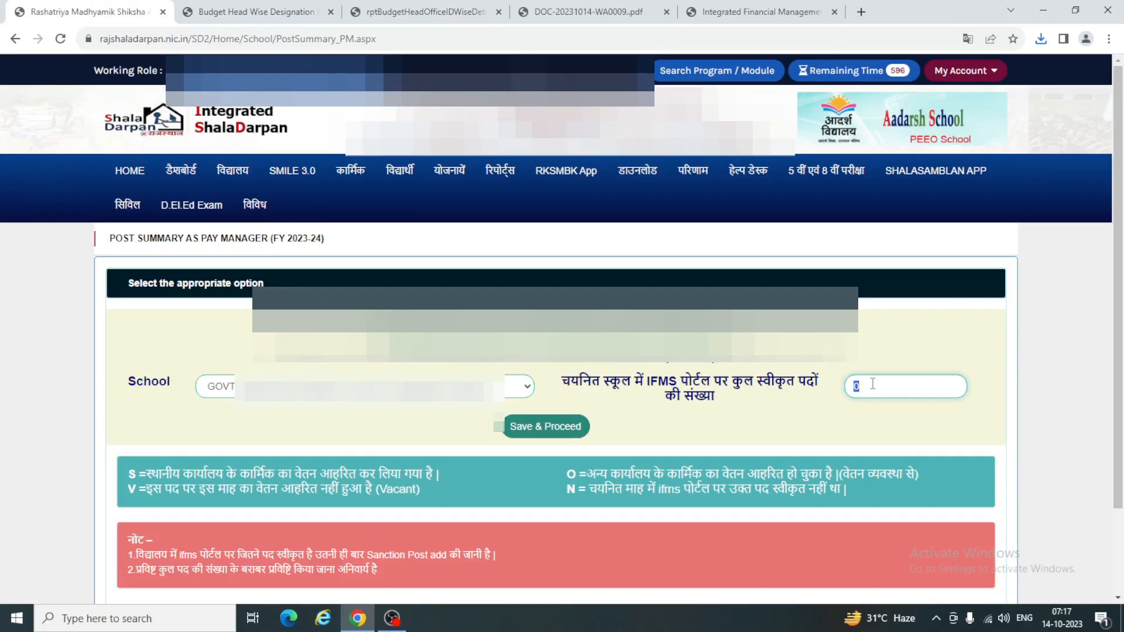
type("15")
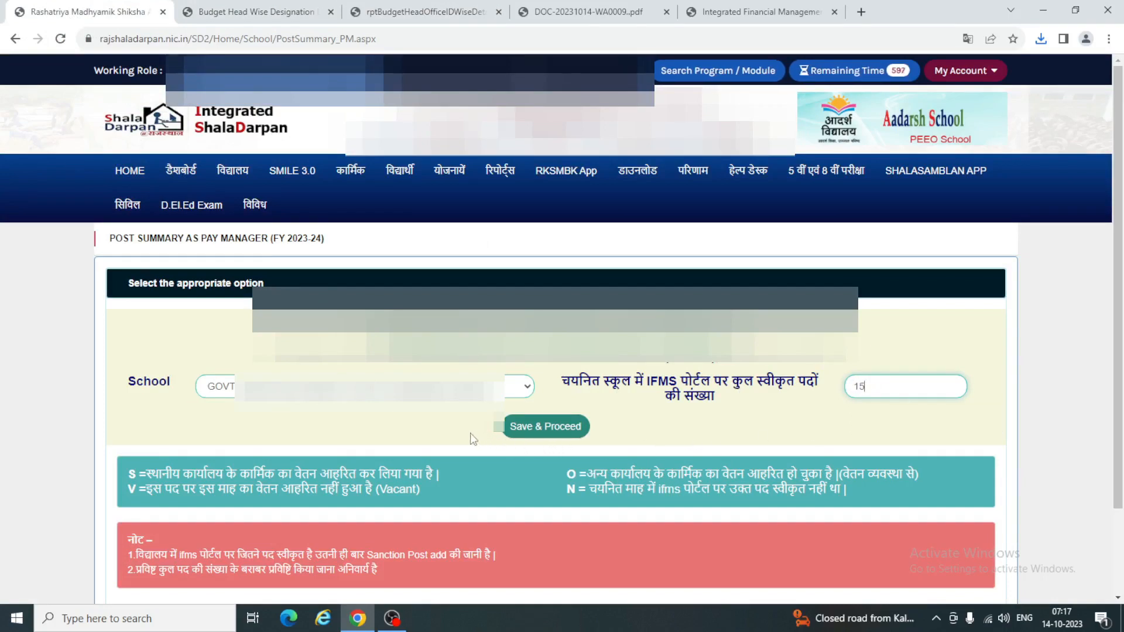
left_click(539, 435)
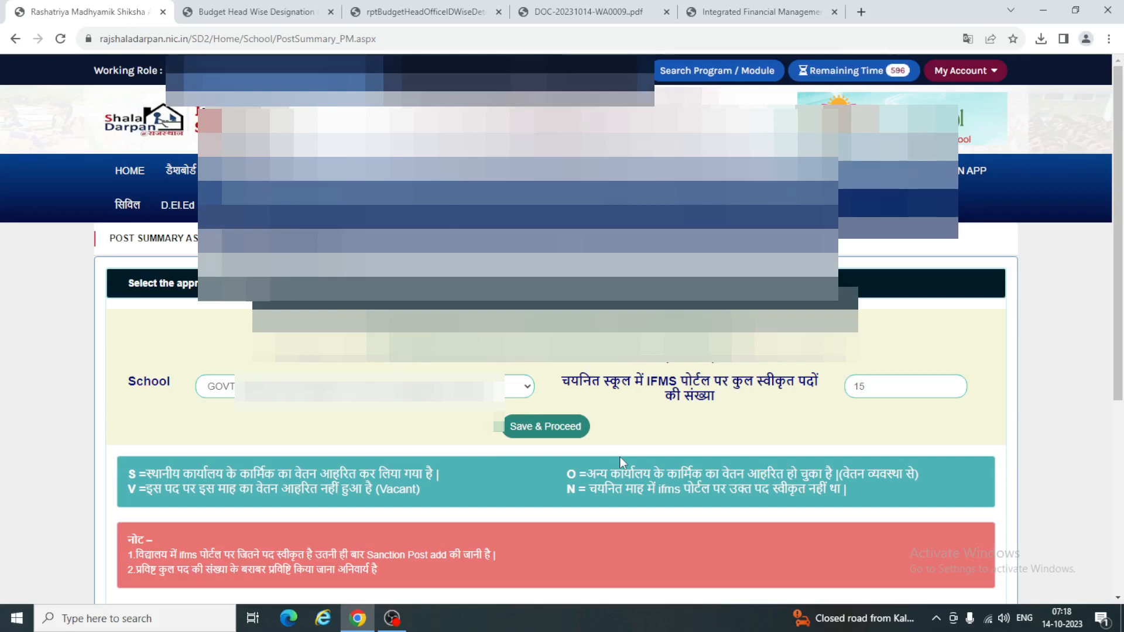
scroll(621, 460, "down", 3)
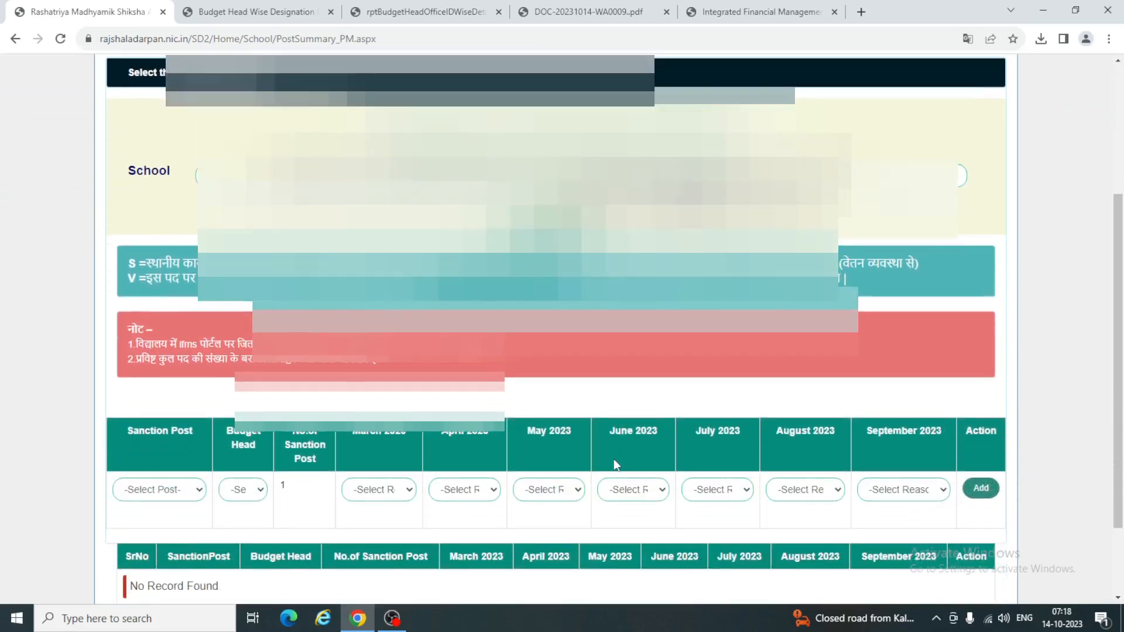
scroll(614, 459, "down", 1)
scroll(612, 460, "up", 1)
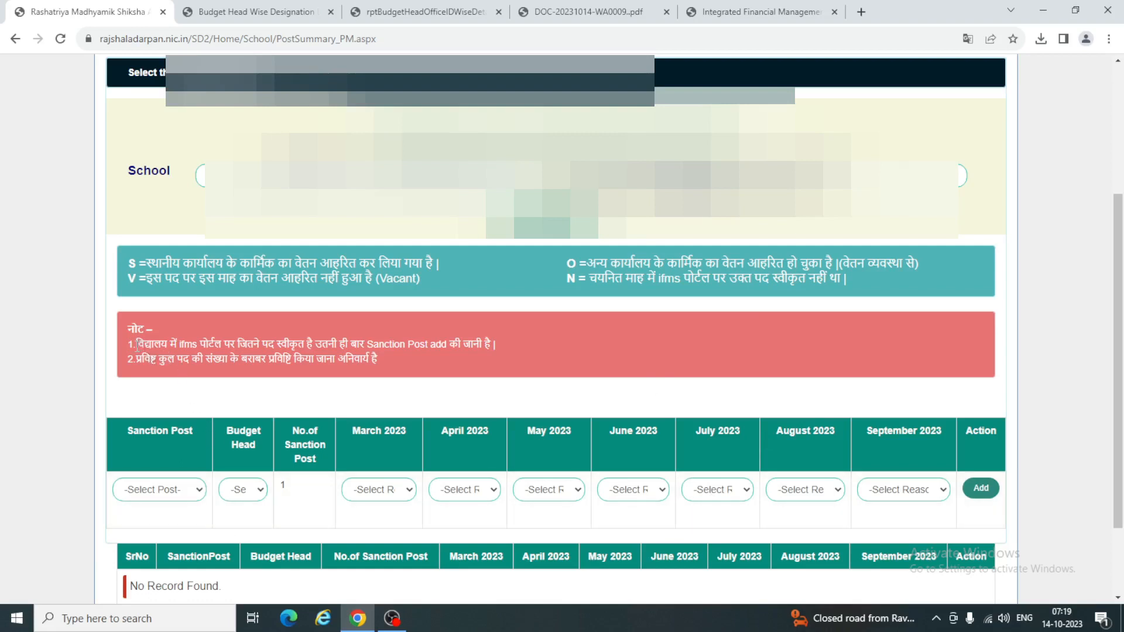
left_click_drag(137, 345, 502, 347)
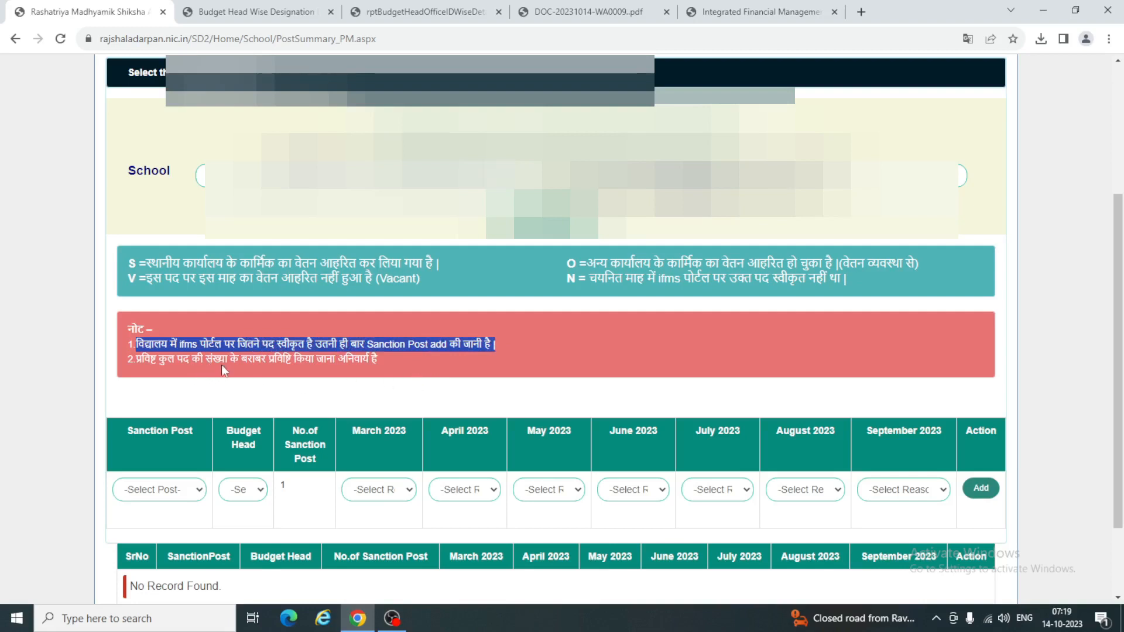
left_click(195, 492)
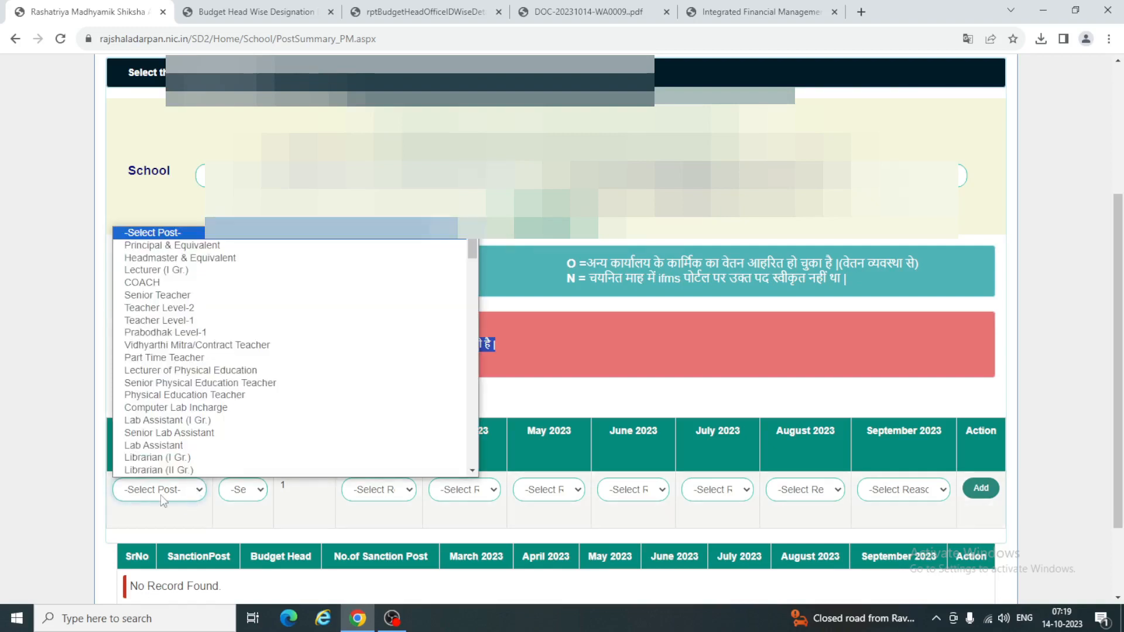
scroll(155, 466, "down", 1)
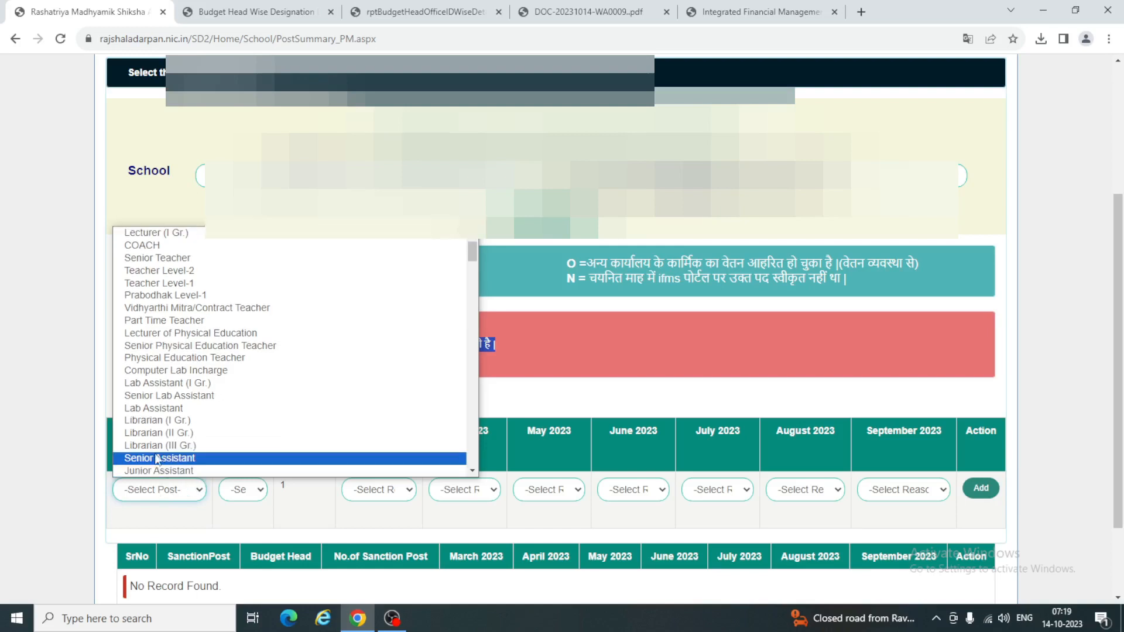
left_click(150, 258)
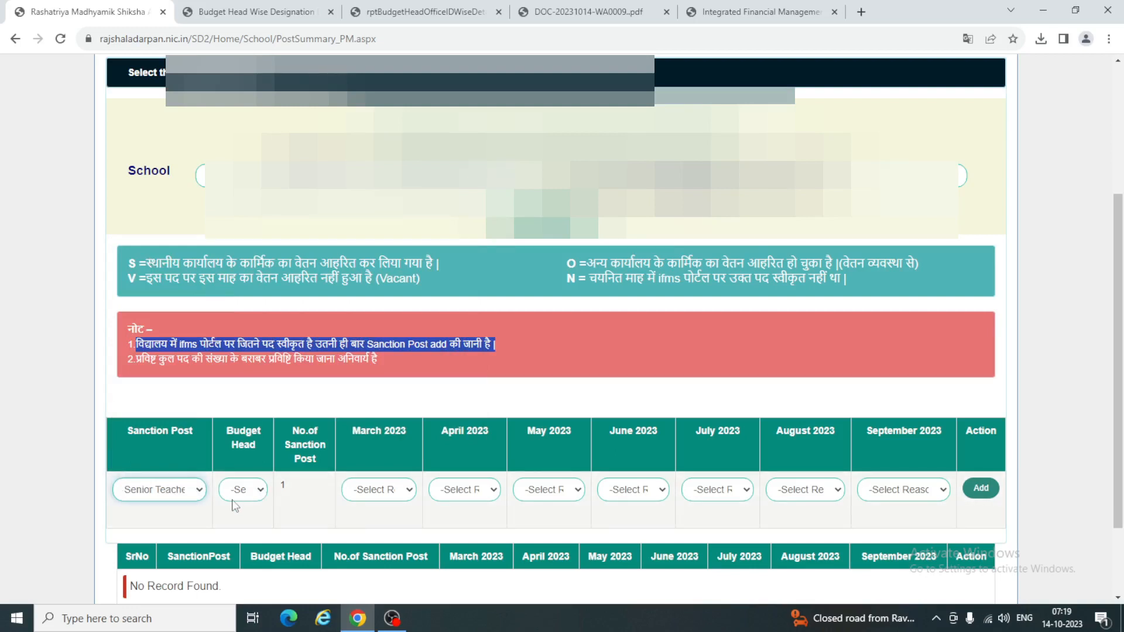
left_click(259, 494)
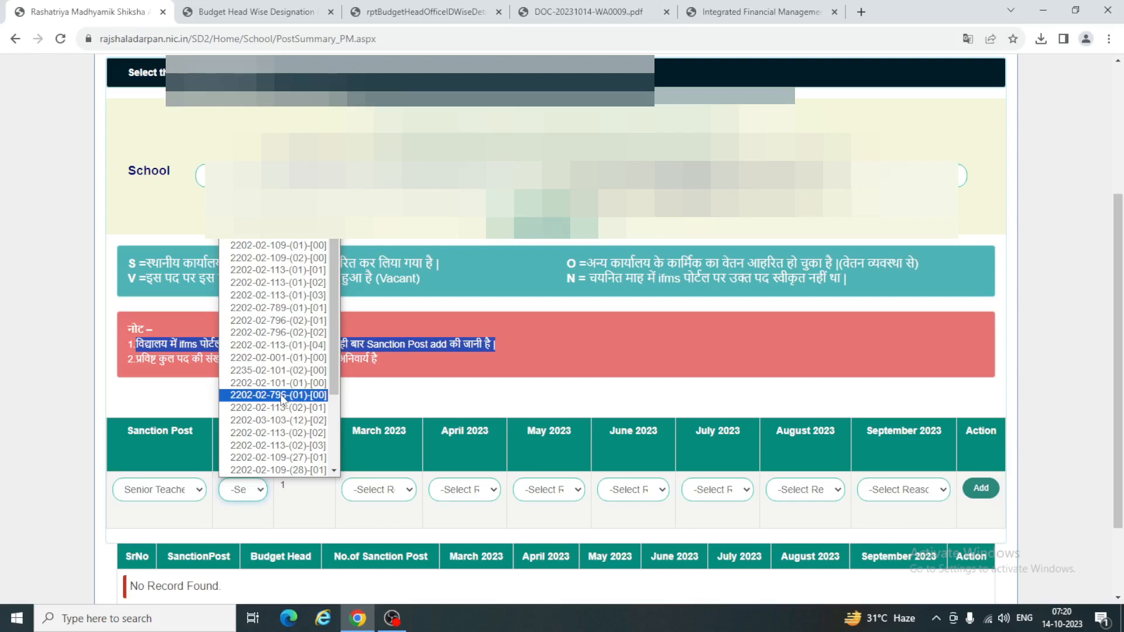
left_click(281, 396)
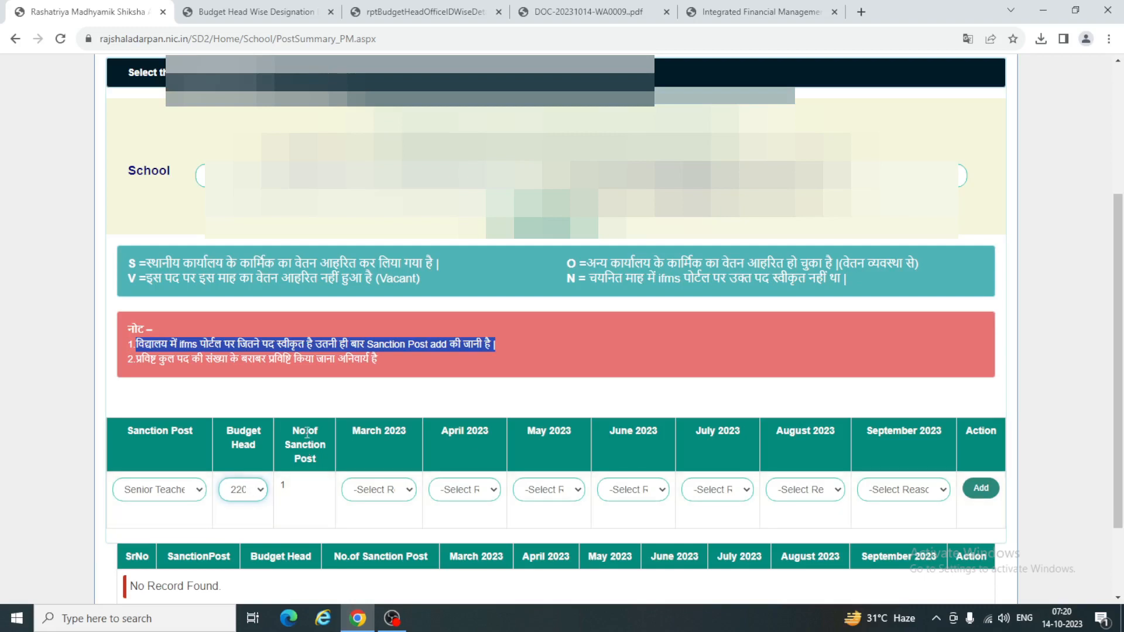
- Set the salary status for March through August 2023 to S (salary drawn for local office staff) in the Senior Teacher entry row
left_click(399, 493)
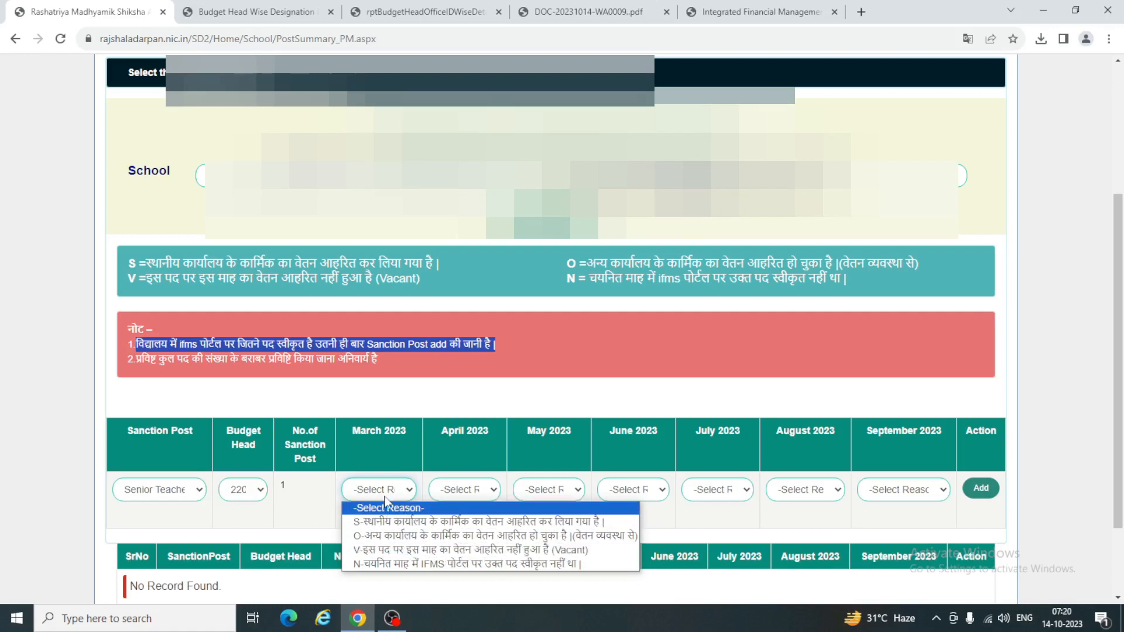
left_click(387, 522)
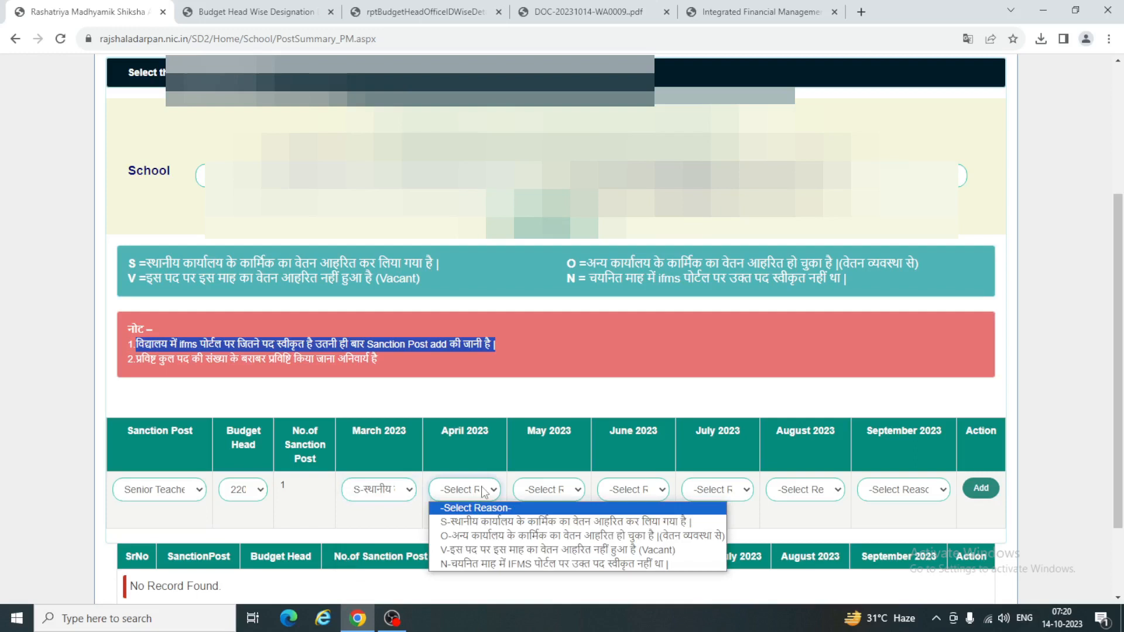
left_click(486, 521)
left_click(563, 491)
left_click(562, 522)
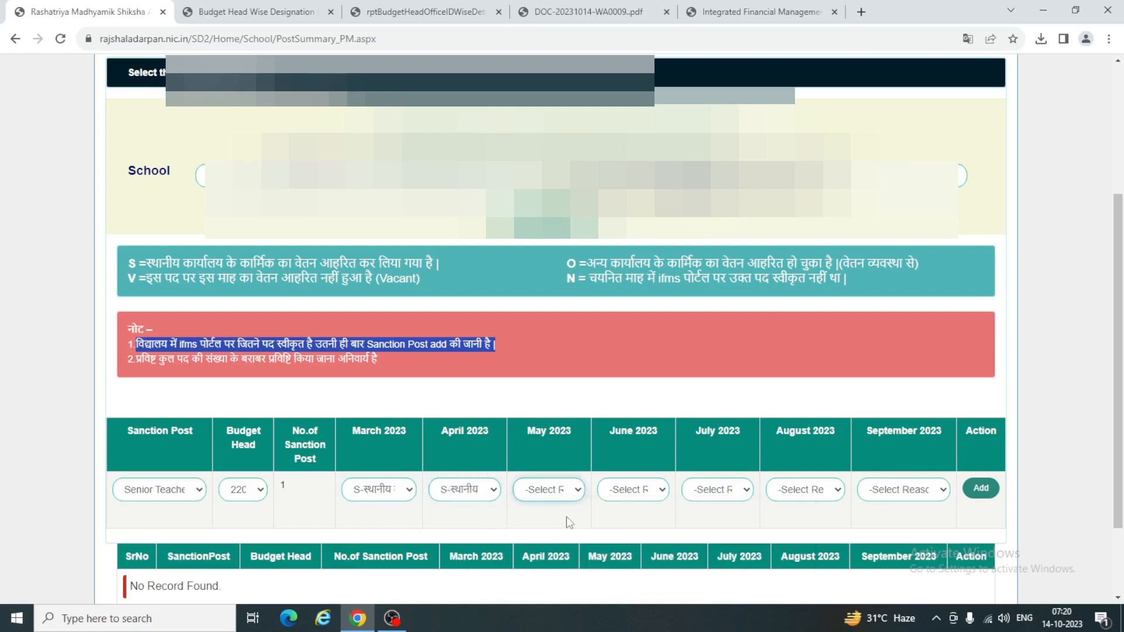
left_click(632, 490)
left_click(644, 521)
left_click(699, 501)
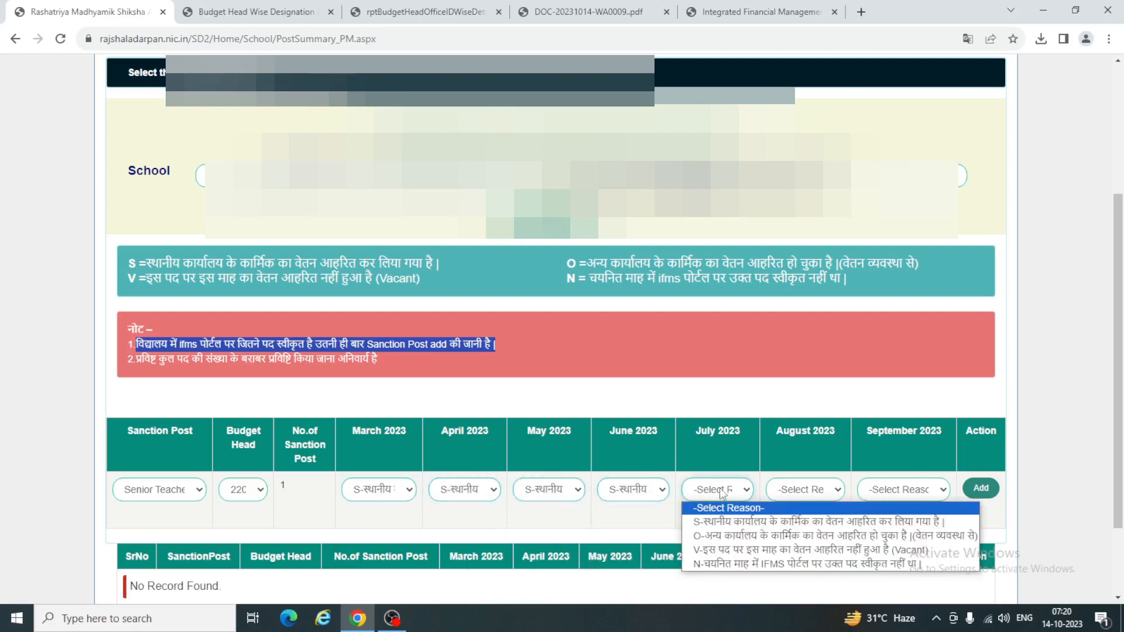
left_click(703, 522)
left_click(790, 494)
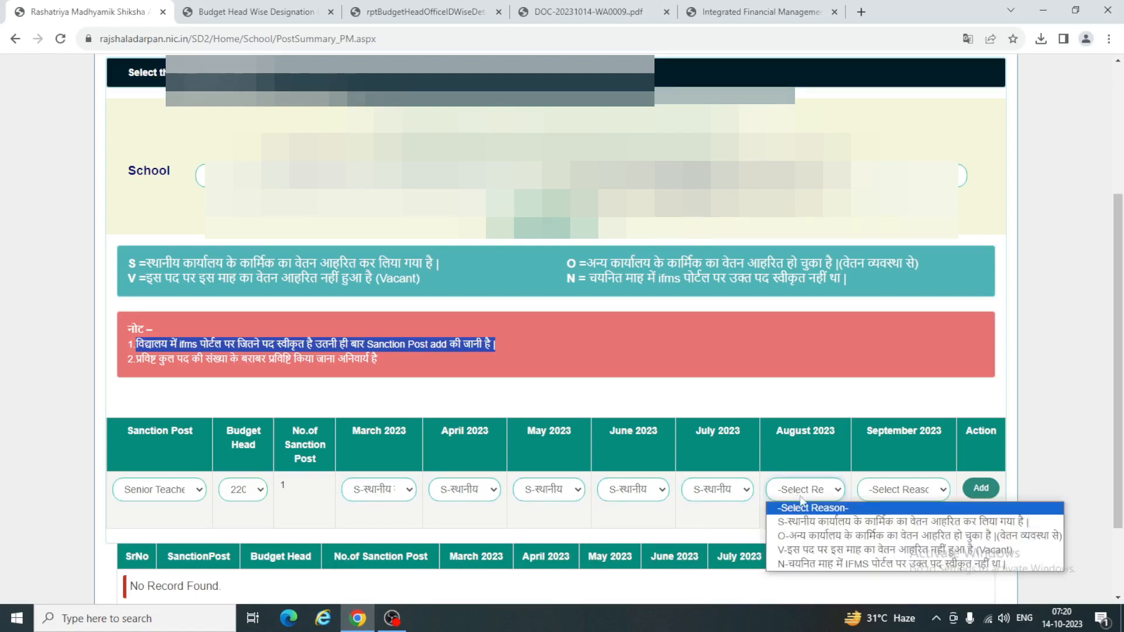
left_click(805, 521)
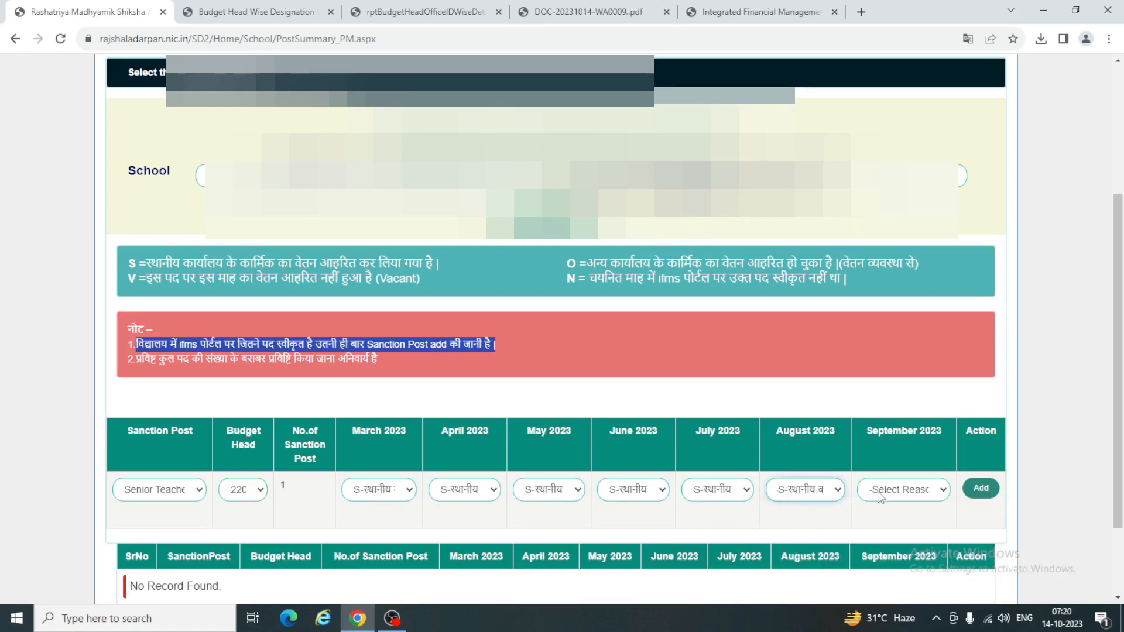
- Set the September 2023 status to V (Vacant) and add the Senior Teacher post entry to the records
left_click(877, 492)
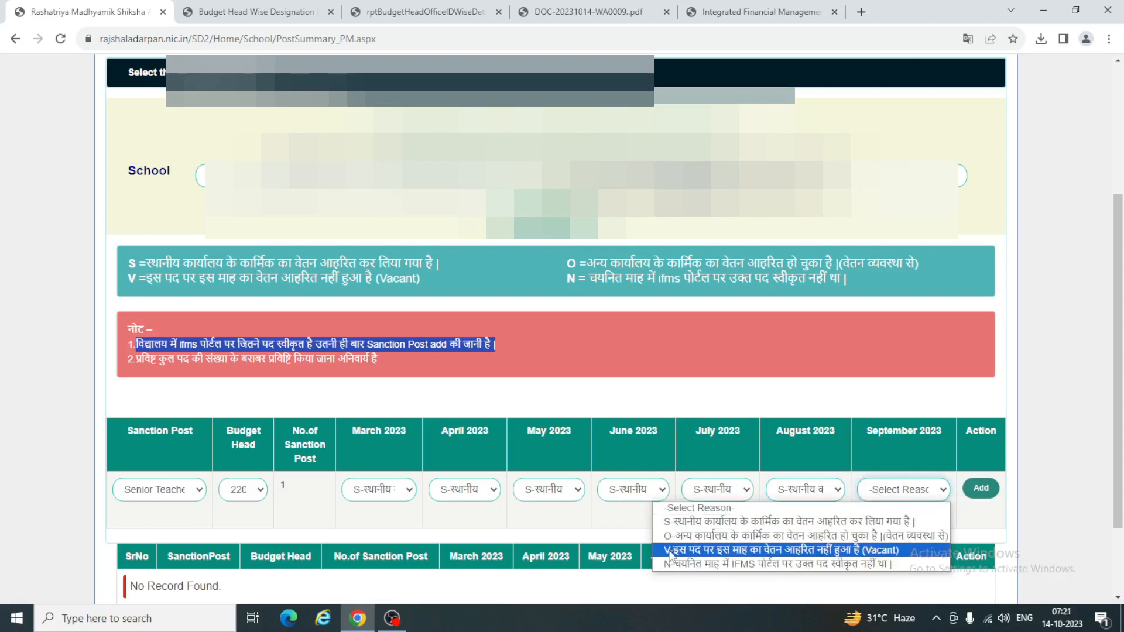
left_click(786, 551)
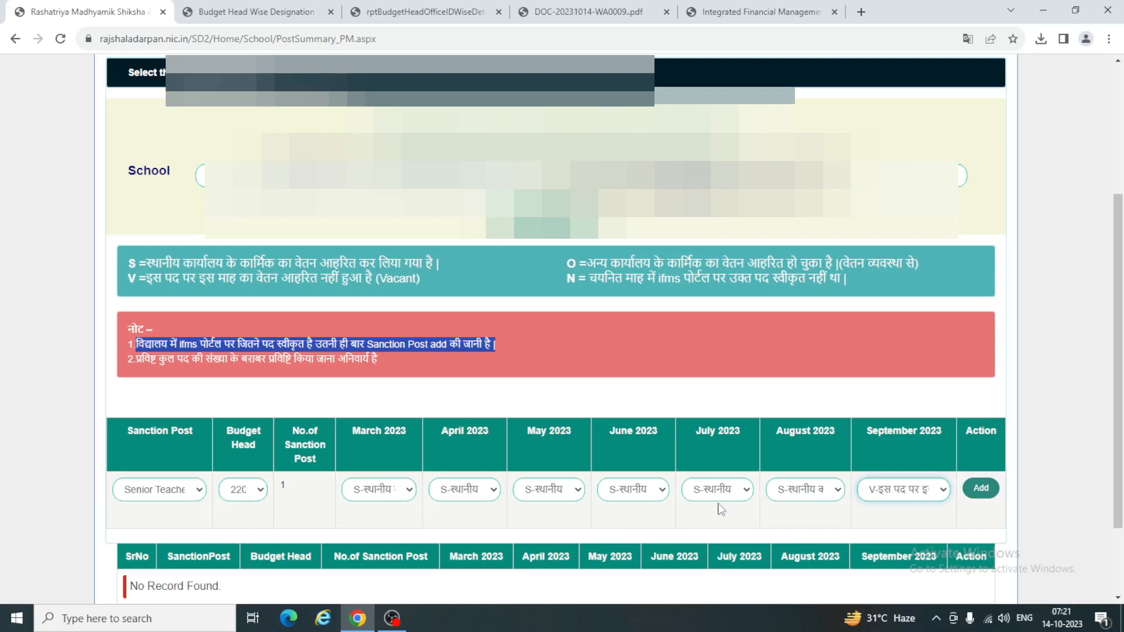
left_click(981, 489)
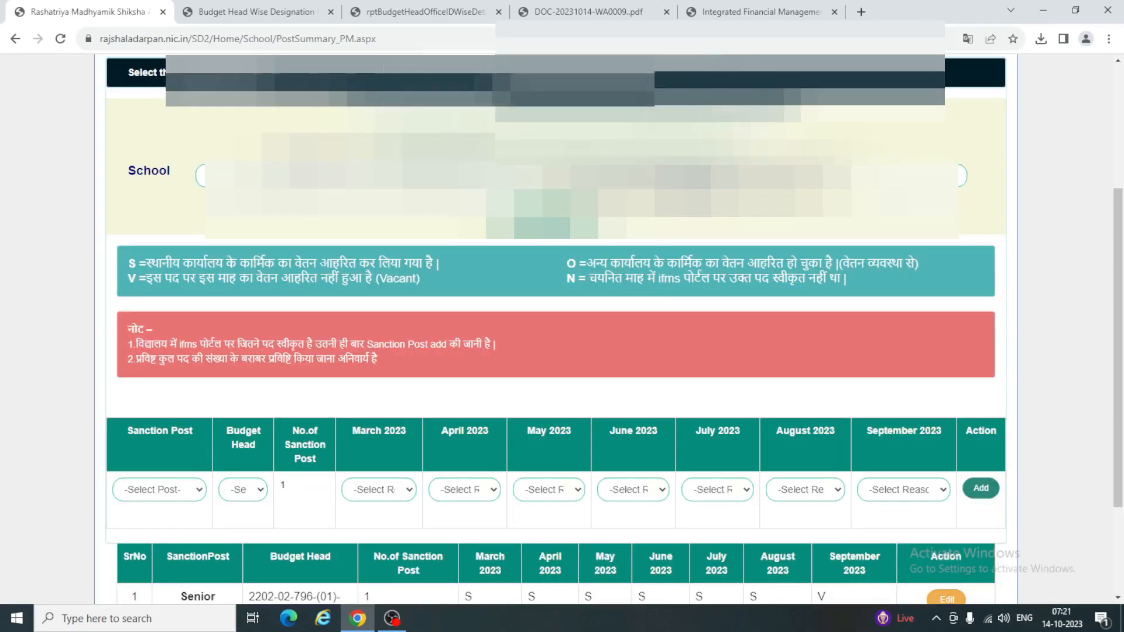
scroll(551, 386, "down", 1)
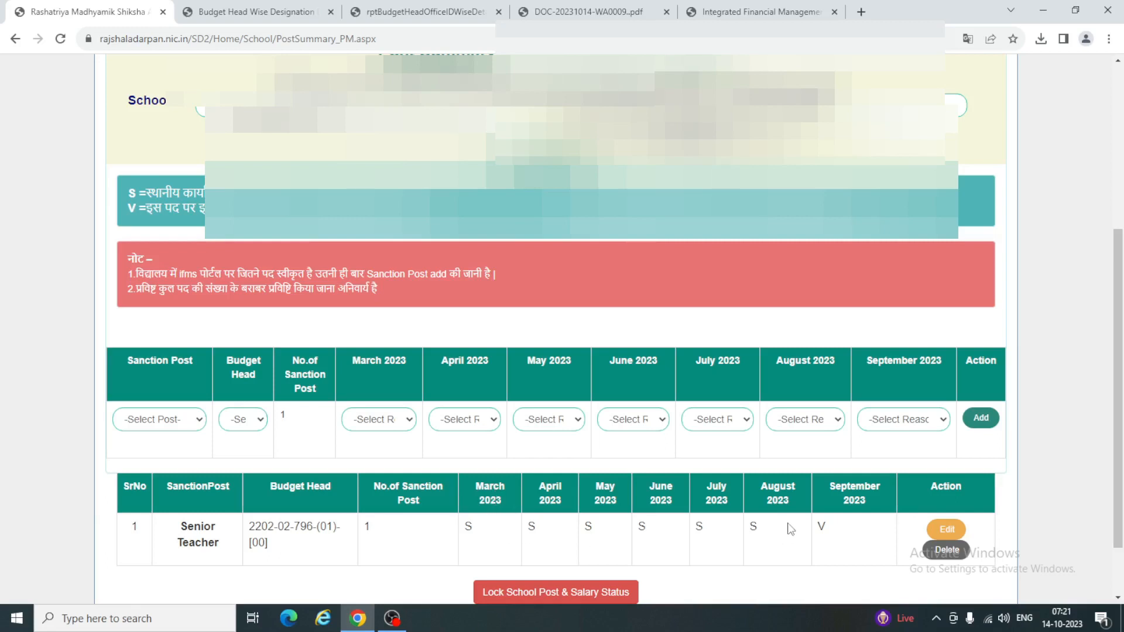
left_click_drag(835, 490, 890, 510)
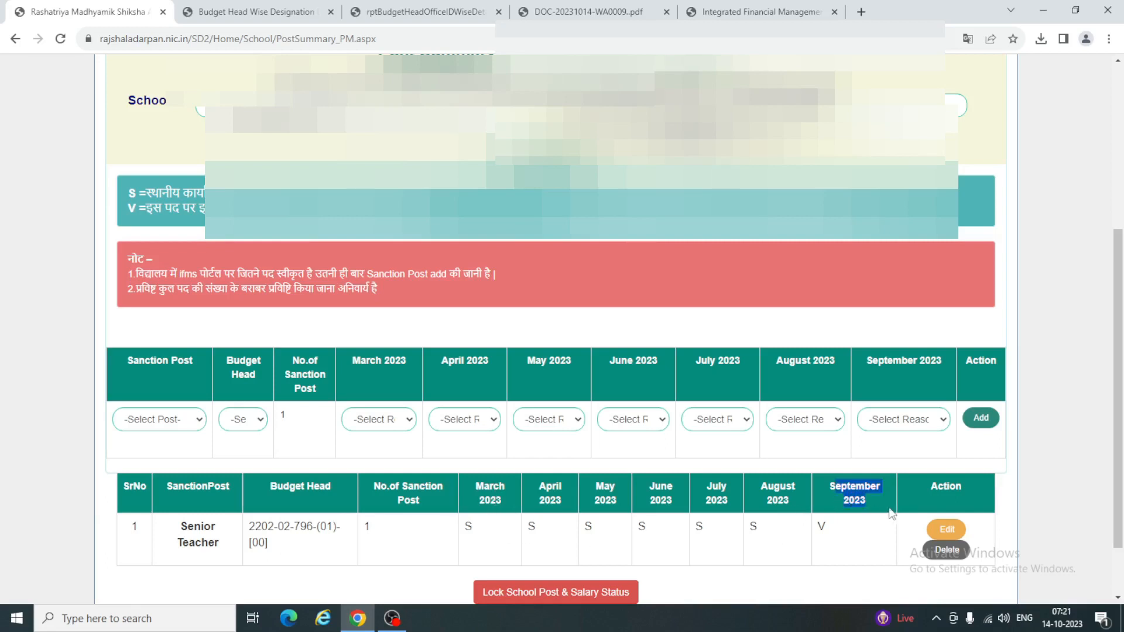
left_click(851, 532)
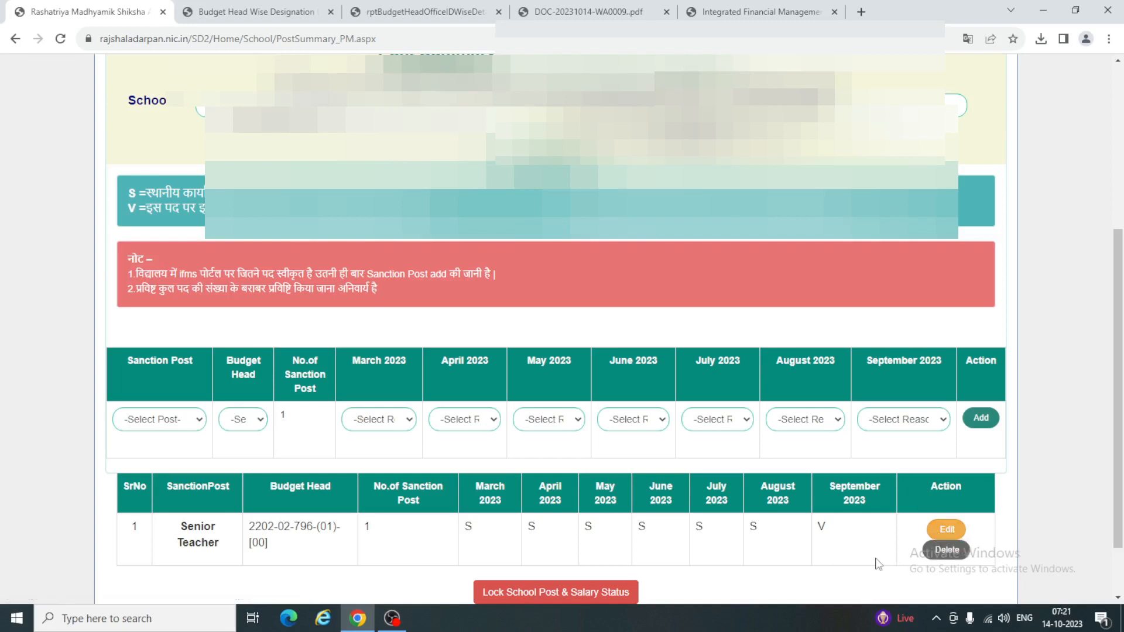
left_click(944, 551)
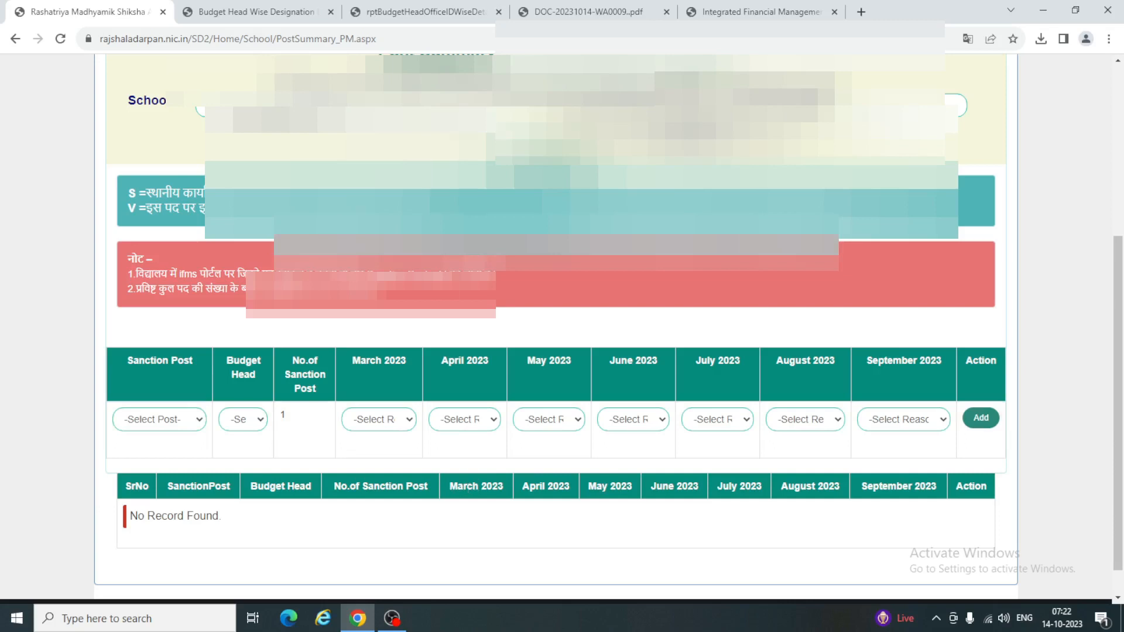
- Switch the post summary to the other school offered in the School selection
left_click(340, 106)
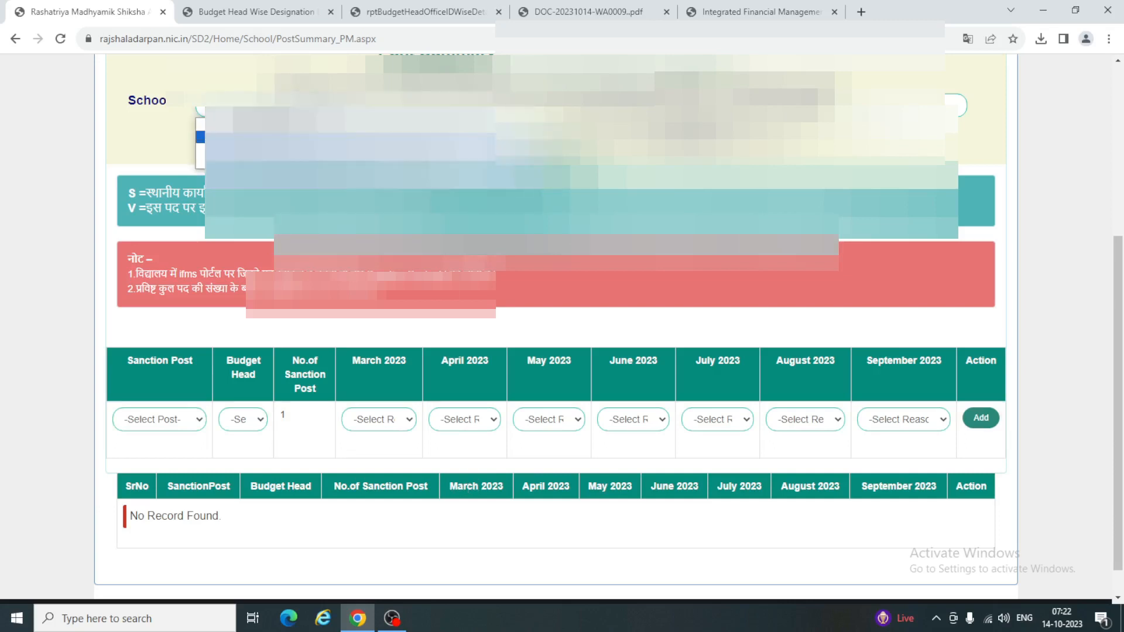
left_click(337, 150)
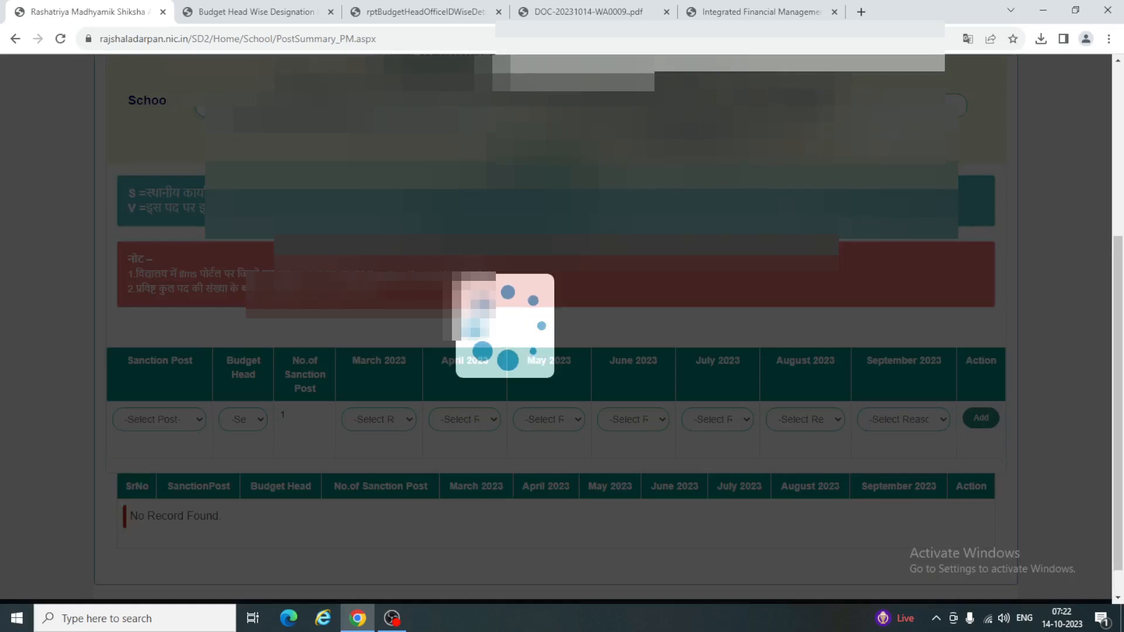